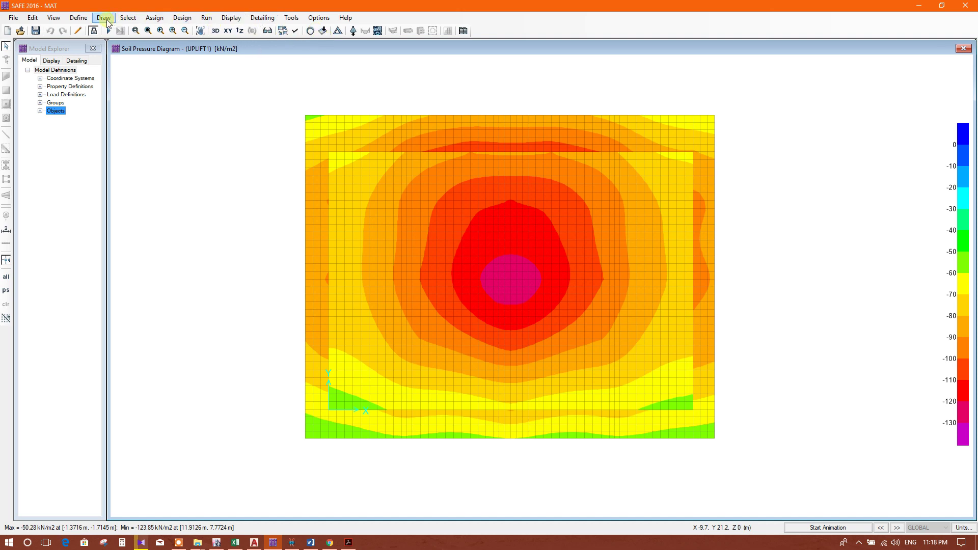
Open the Define > Load Combinations list of existing combinations.
click(79, 17)
click(122, 214)
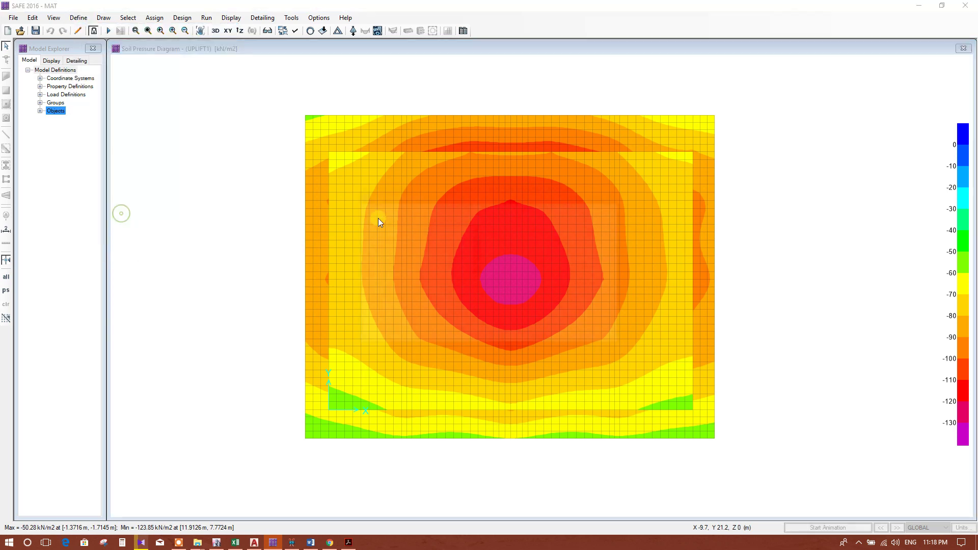
Add a new load combination named ENVELOPE with combination type Envelope.
click(546, 230)
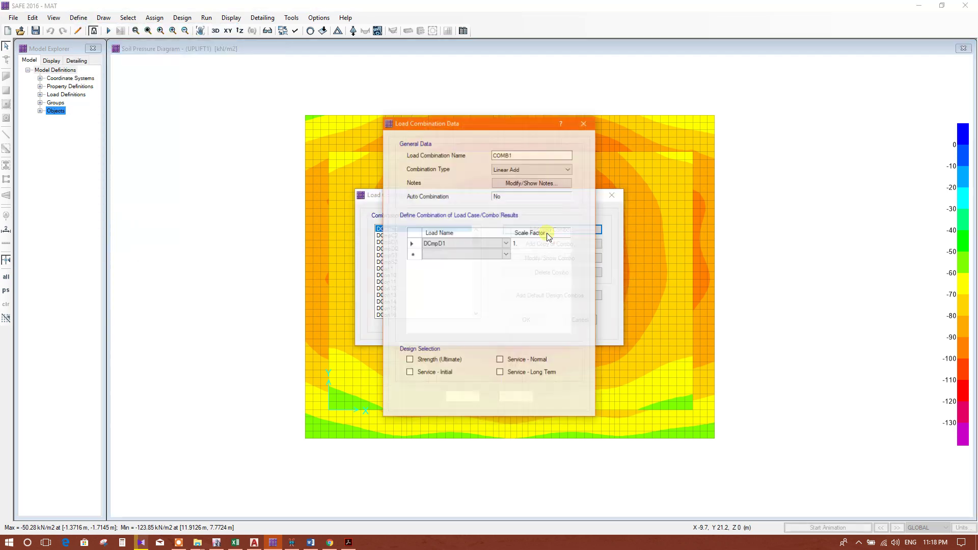
double_click(535, 153)
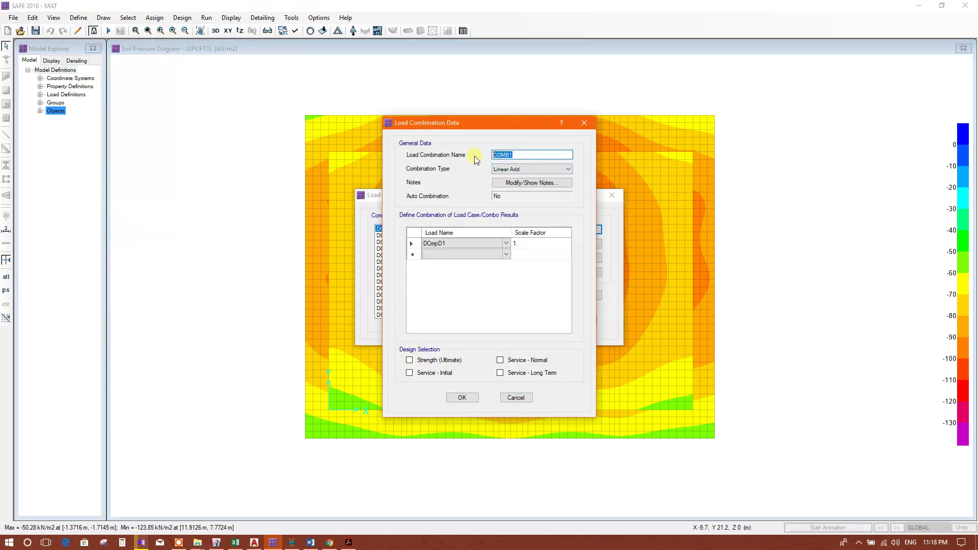
text(ENVELOPE)
click(535, 168)
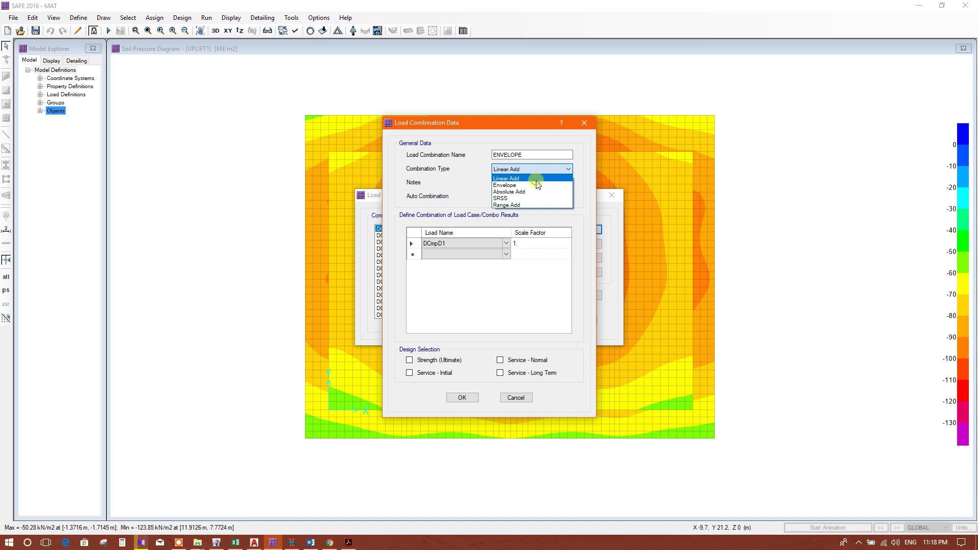
click(535, 184)
drag(534, 123, 584, 103)
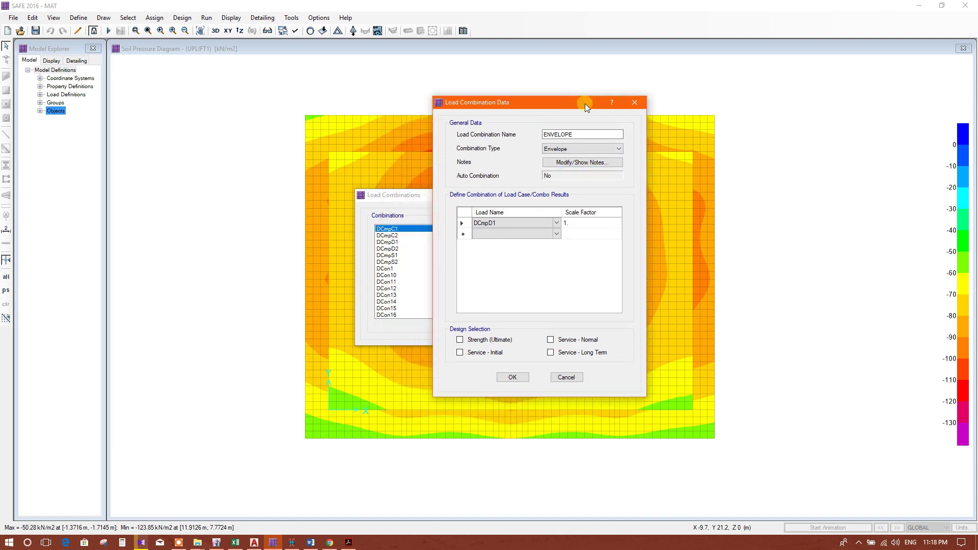
drag(585, 103, 643, 85)
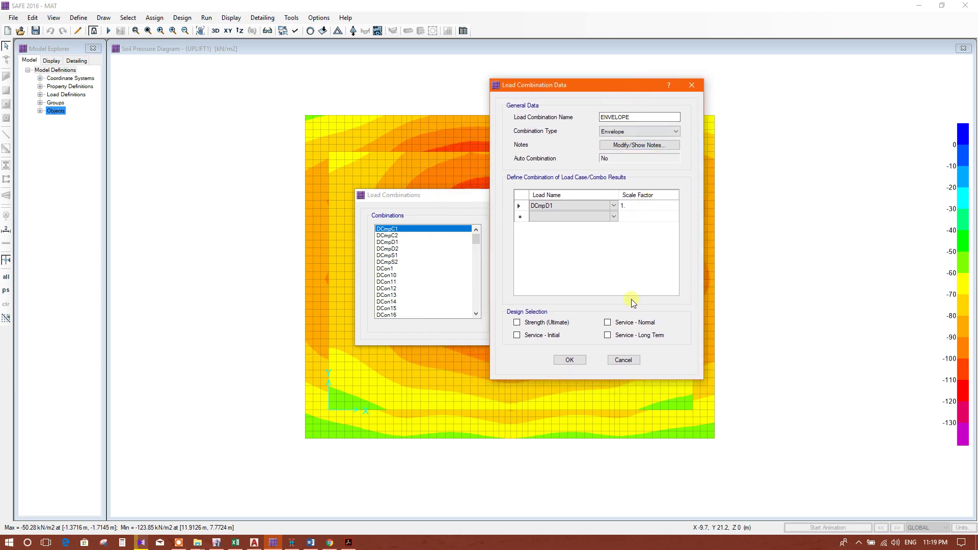
Replace DCmpD1 with DCon1, then add DCon2, DCon3 and DCon5 at scale factor 1.
click(614, 205)
click(613, 206)
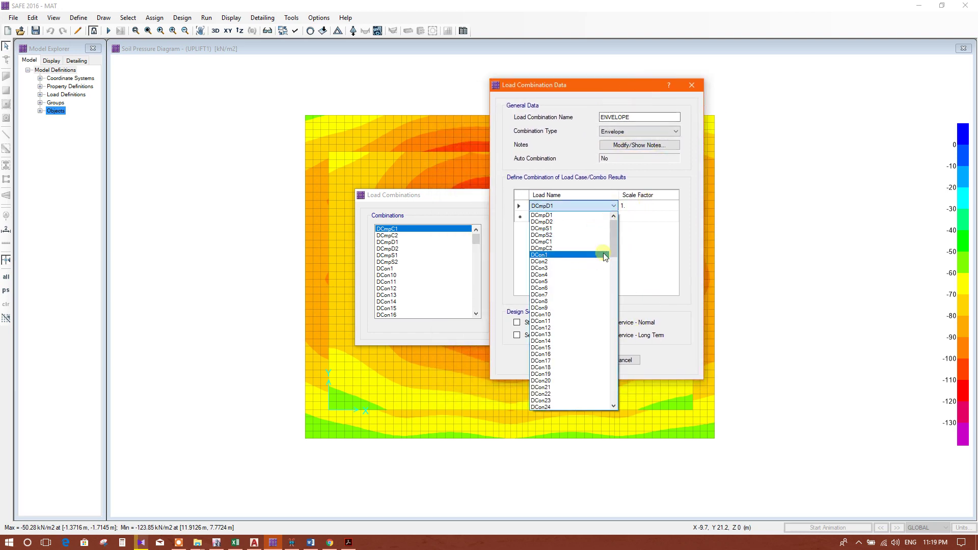
mouse_move(613, 241)
mouse_down()
mouse_move(603, 402)
mouse_move(605, 224)
mouse_up()
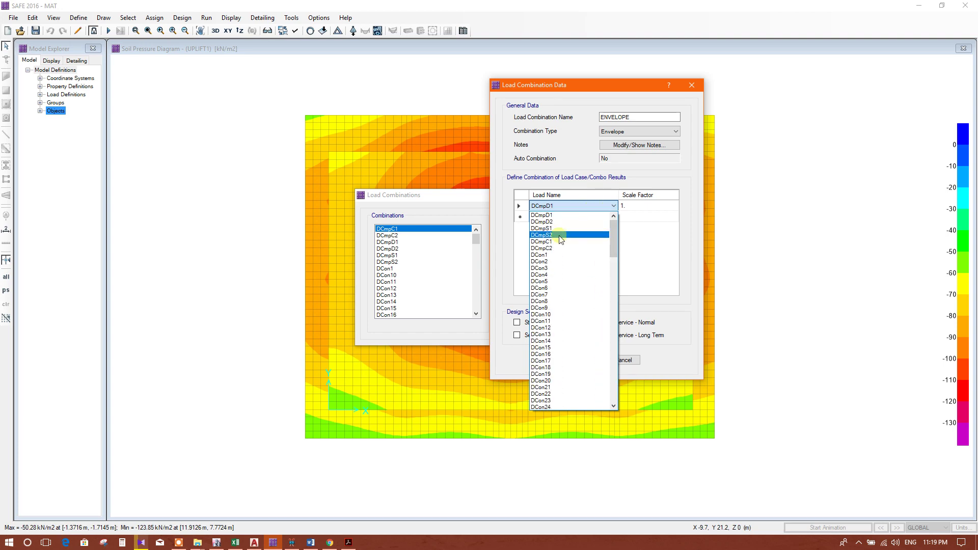
click(558, 254)
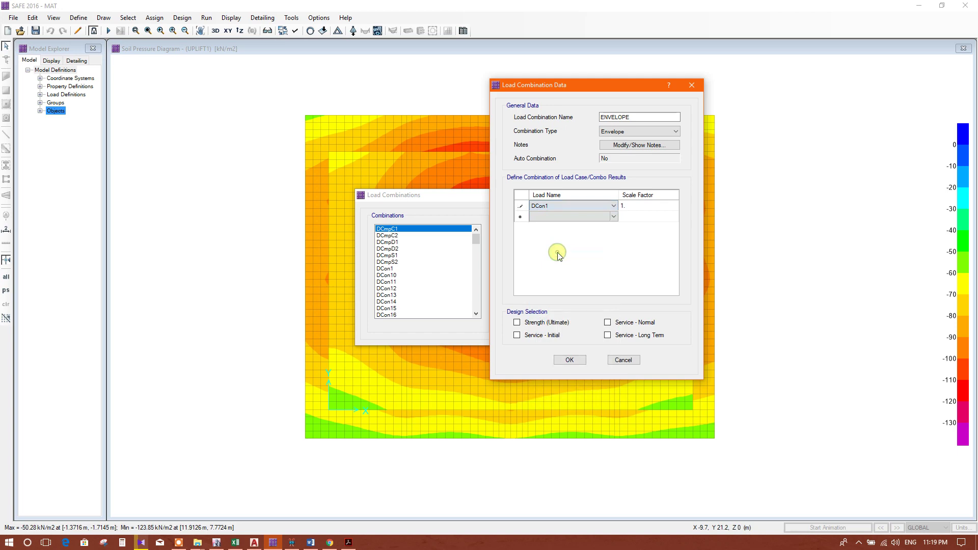
click(615, 218)
click(615, 218)
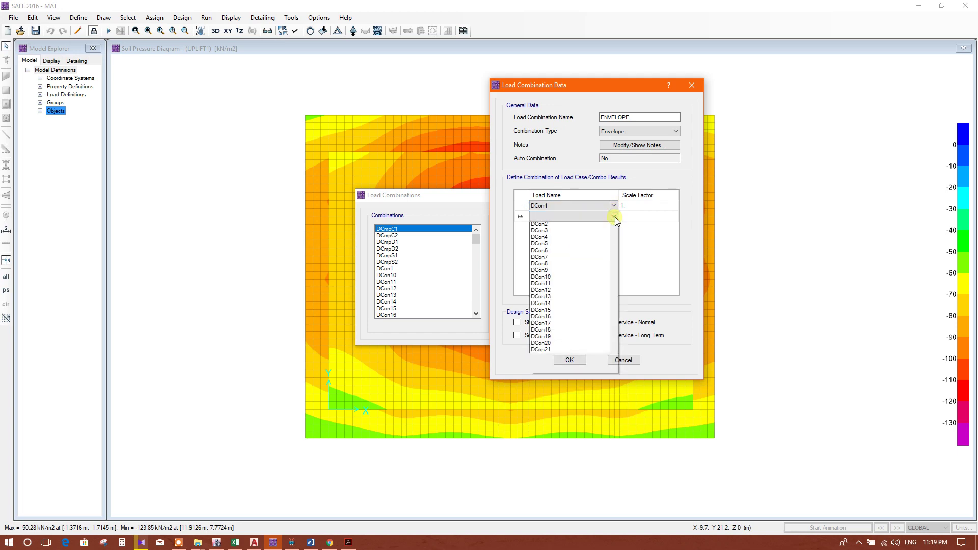
click(565, 273)
click(615, 230)
click(615, 230)
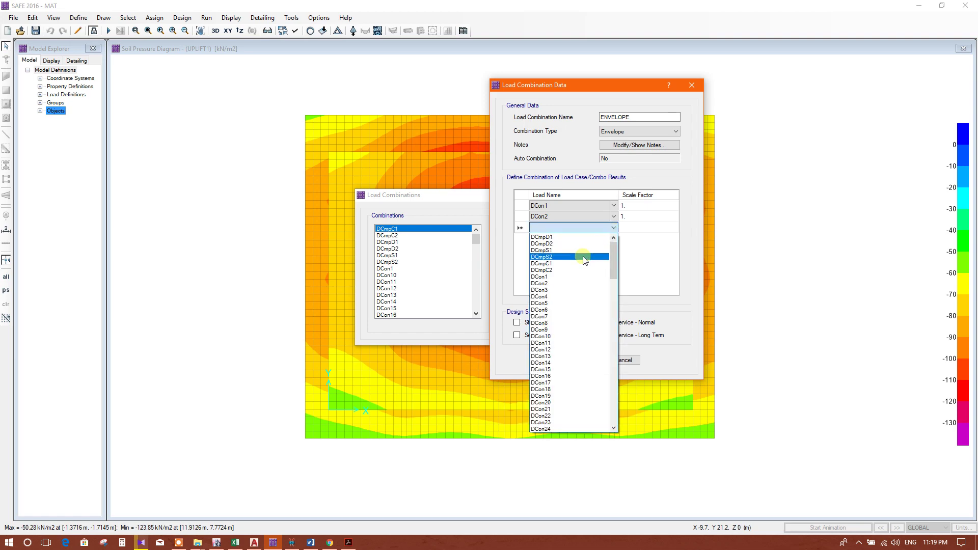
click(564, 287)
click(613, 238)
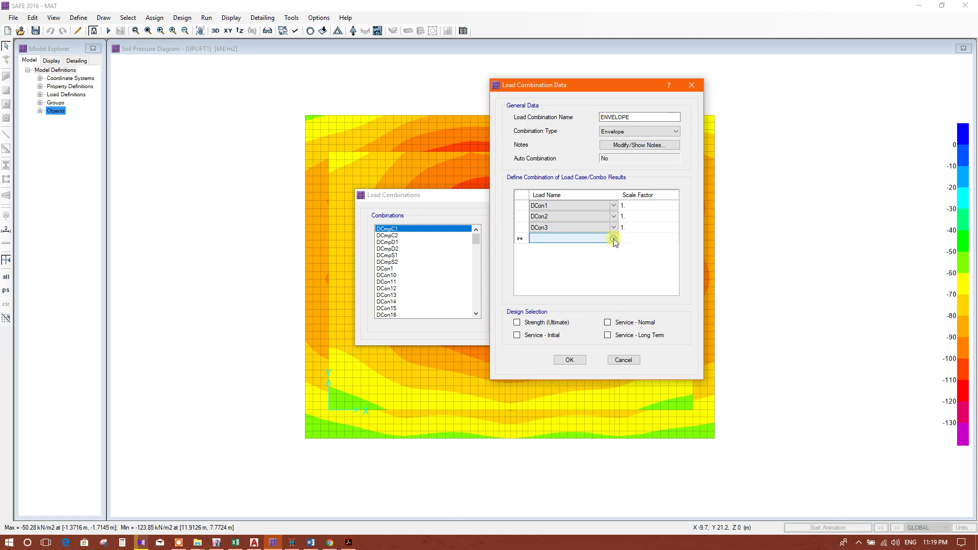
click(614, 238)
click(540, 314)
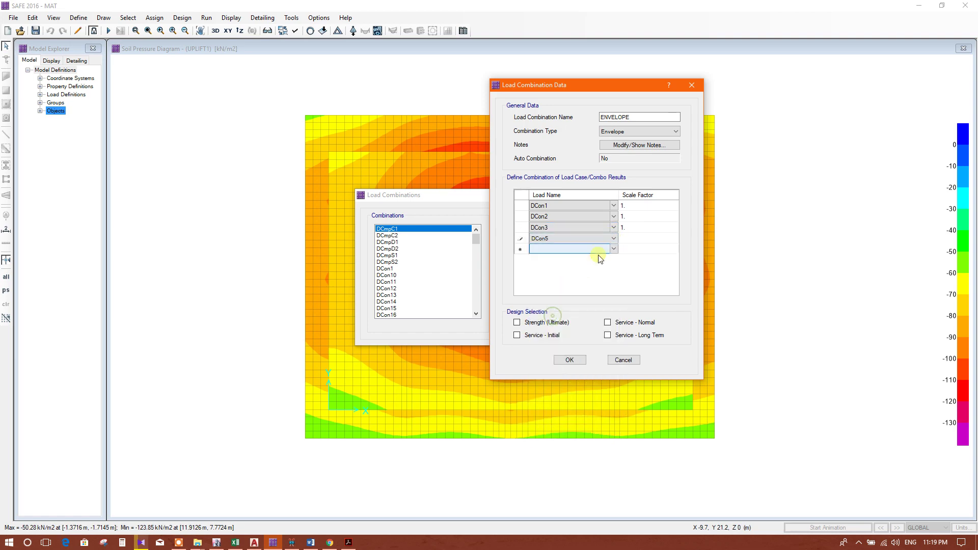
click(614, 250)
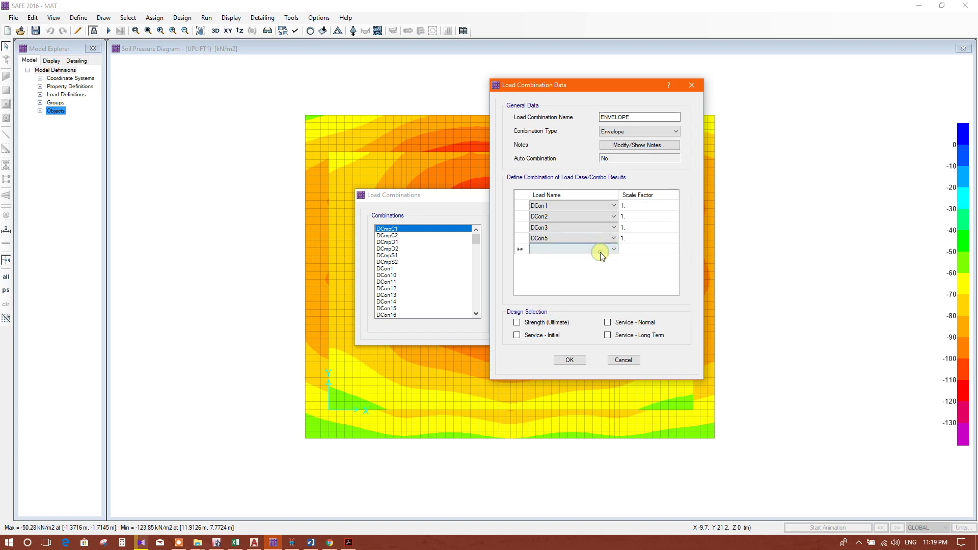
Add DCon6, DCon7, DCon8 and DCon9 rows to the ENVELOPE combination at factor 1.
click(614, 249)
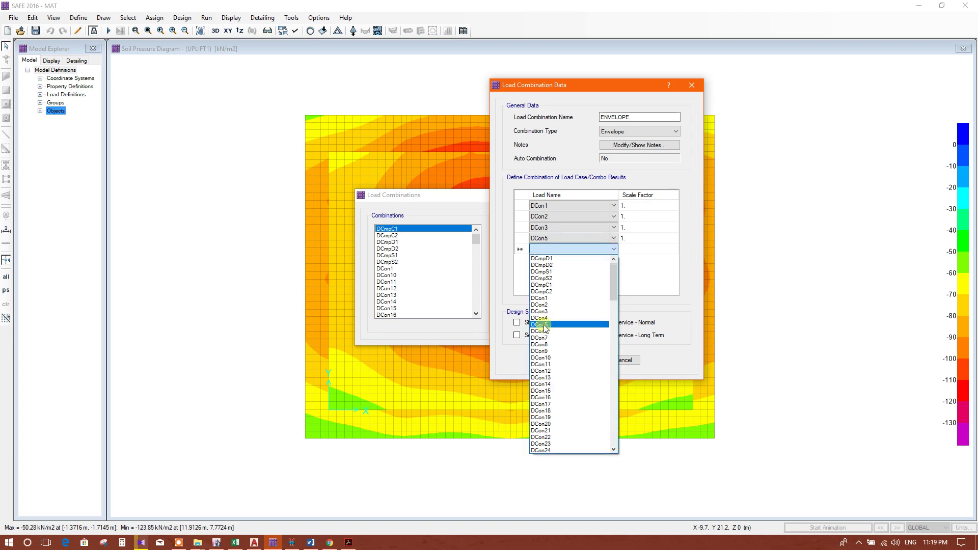
click(540, 324)
click(611, 250)
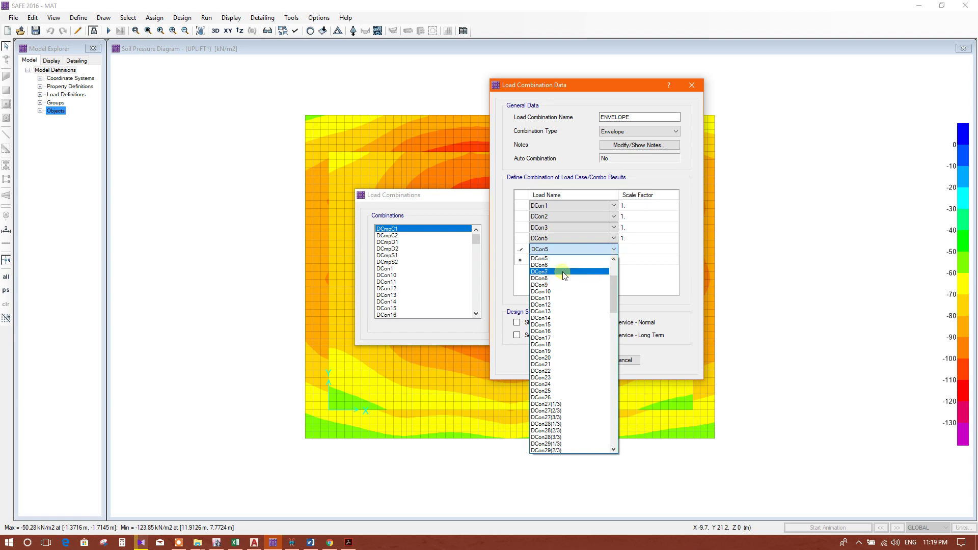
click(586, 270)
click(613, 259)
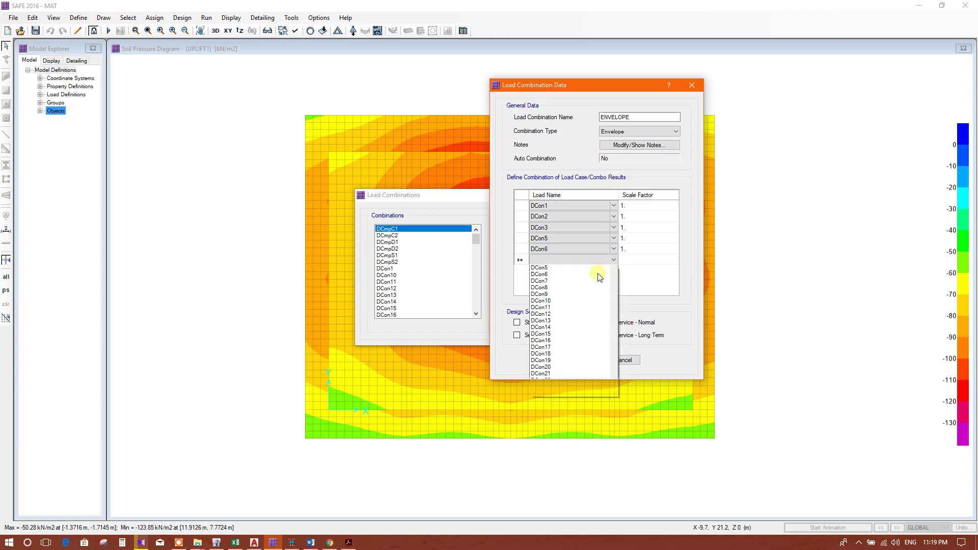
click(552, 348)
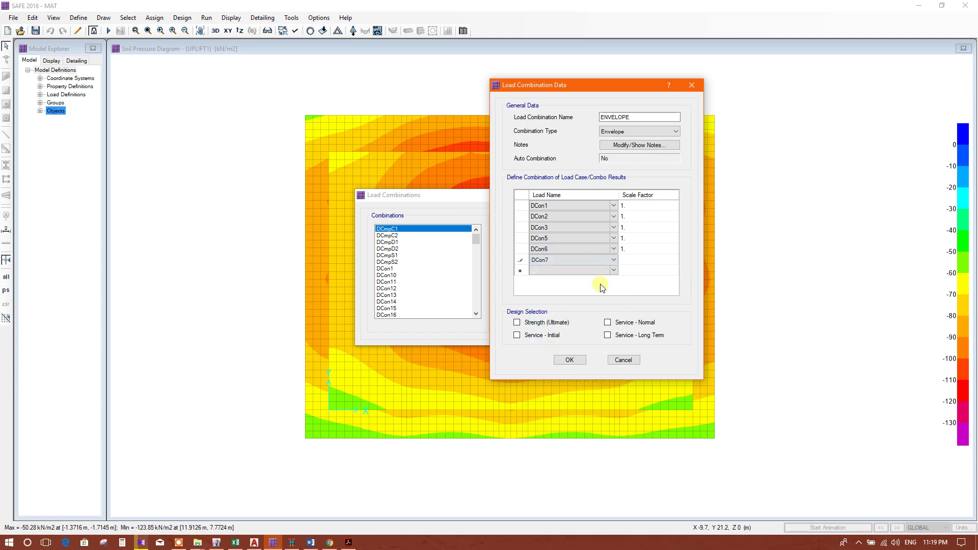
click(613, 270)
click(614, 271)
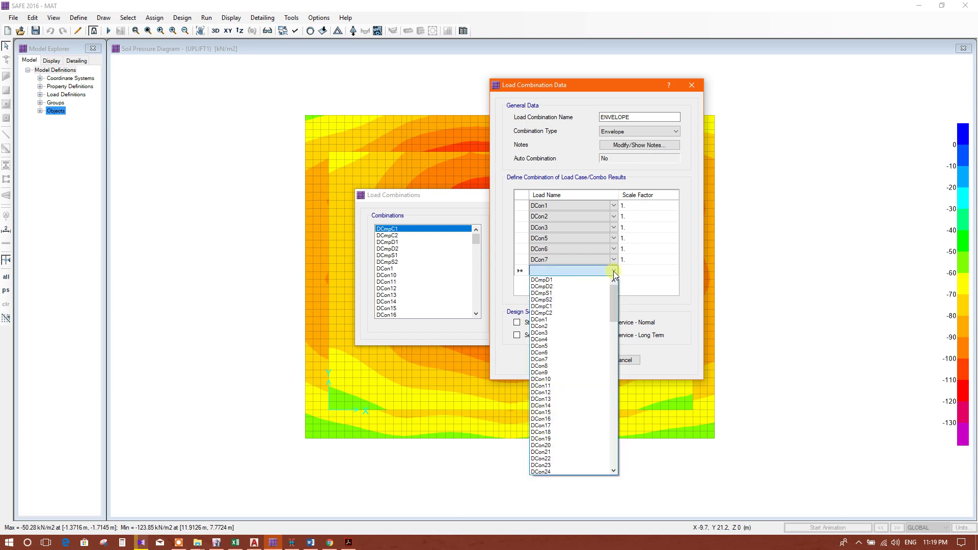
click(560, 360)
click(614, 281)
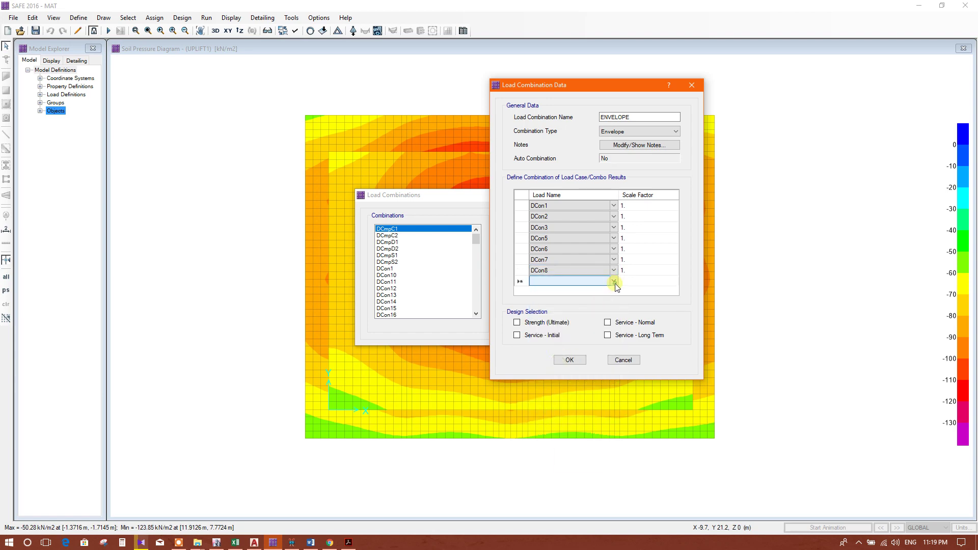
click(615, 282)
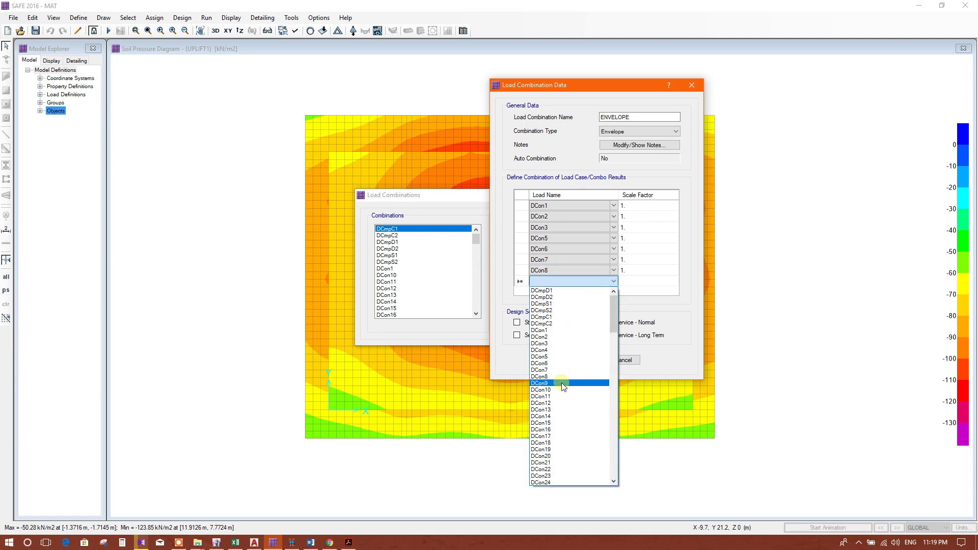
click(560, 377)
click(611, 290)
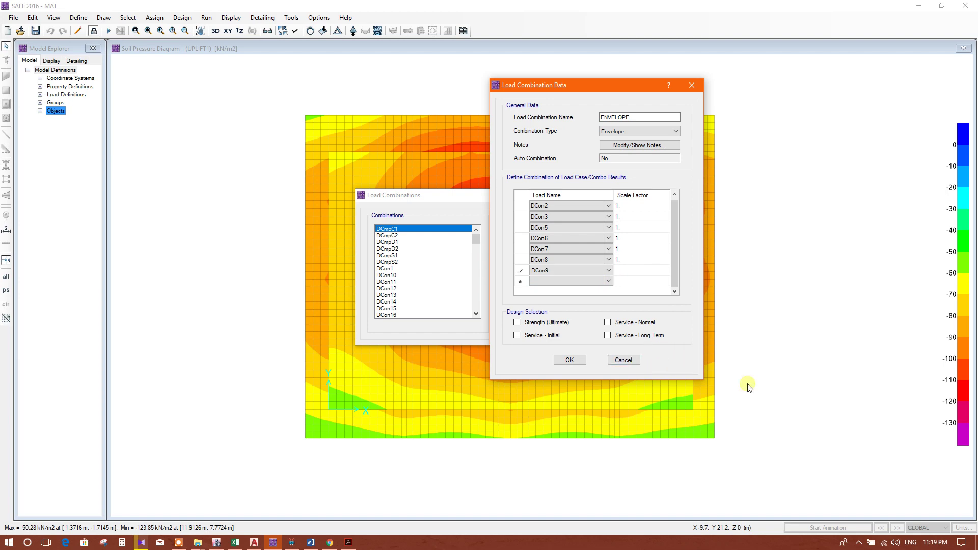
Extend ENVELOPE with the UPLIFT load cases through UPLIFT-25 and save the combination.
click(178, 542)
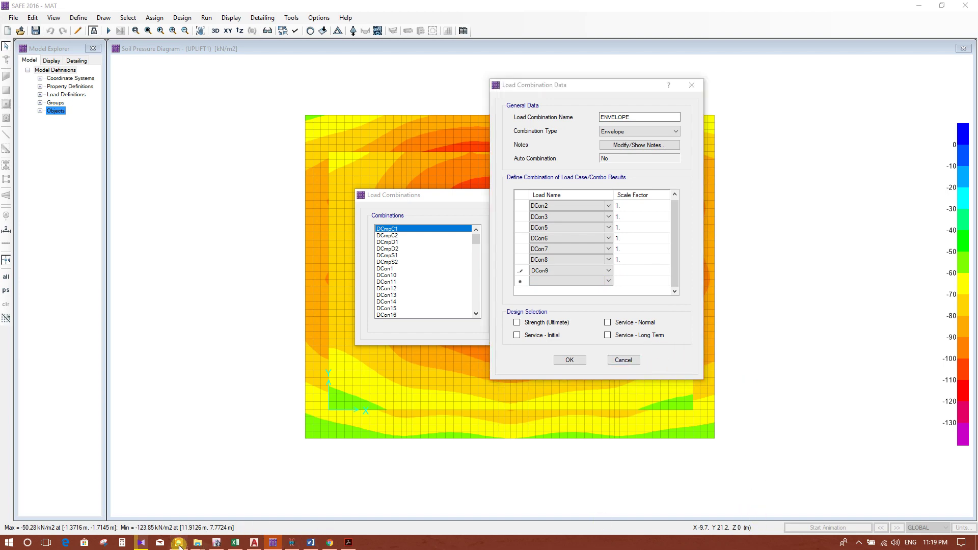
click(687, 497)
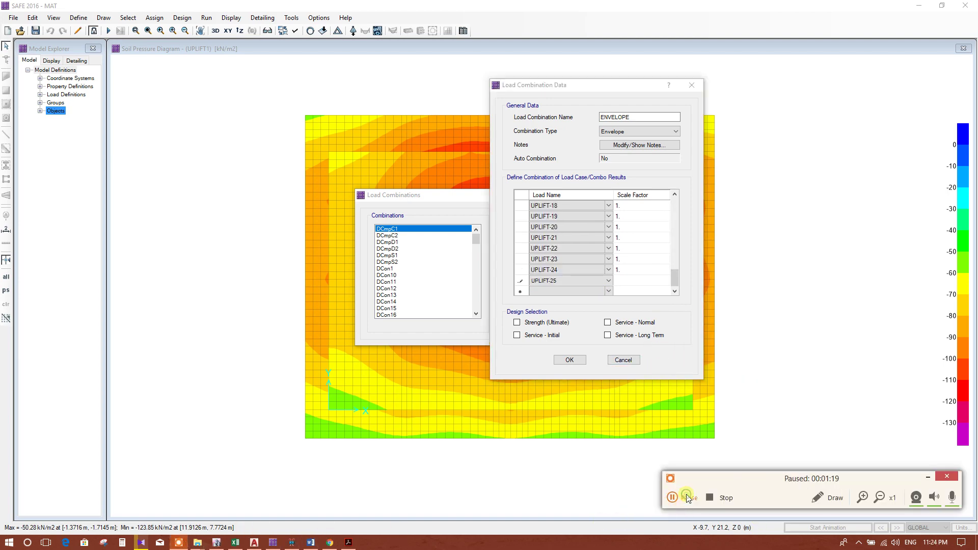
click(687, 497)
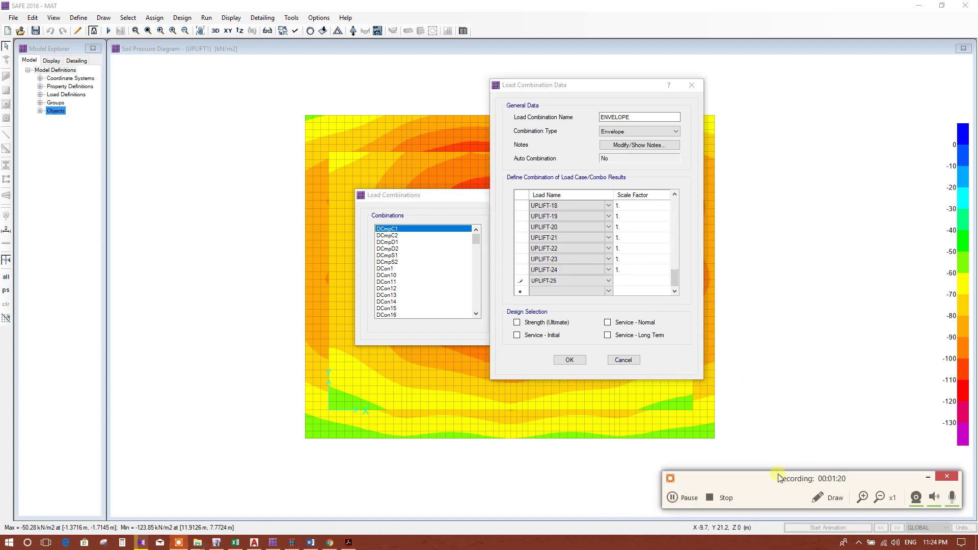
mouse_move(674, 275)
mouse_down()
mouse_move(675, 204)
mouse_move(675, 286)
mouse_up()
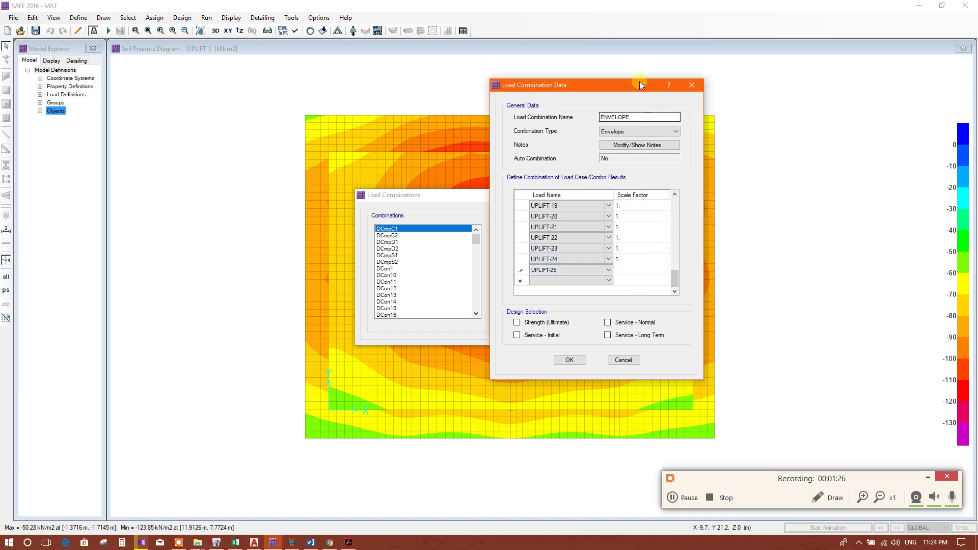
drag(631, 86, 641, 80)
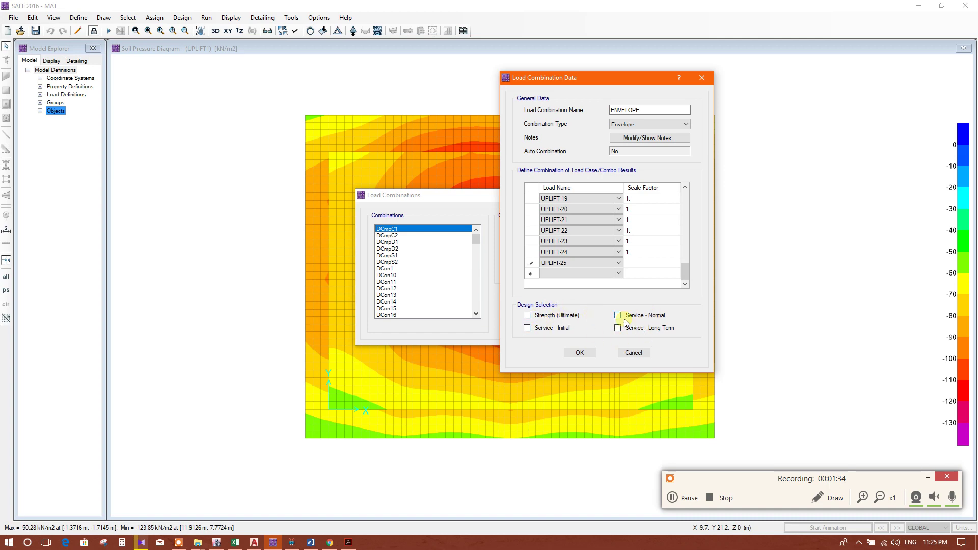
click(579, 352)
Display the deformed-shape contour for ENVELOPE Max, ranging about -0.40 to -5.60 mm.
click(527, 320)
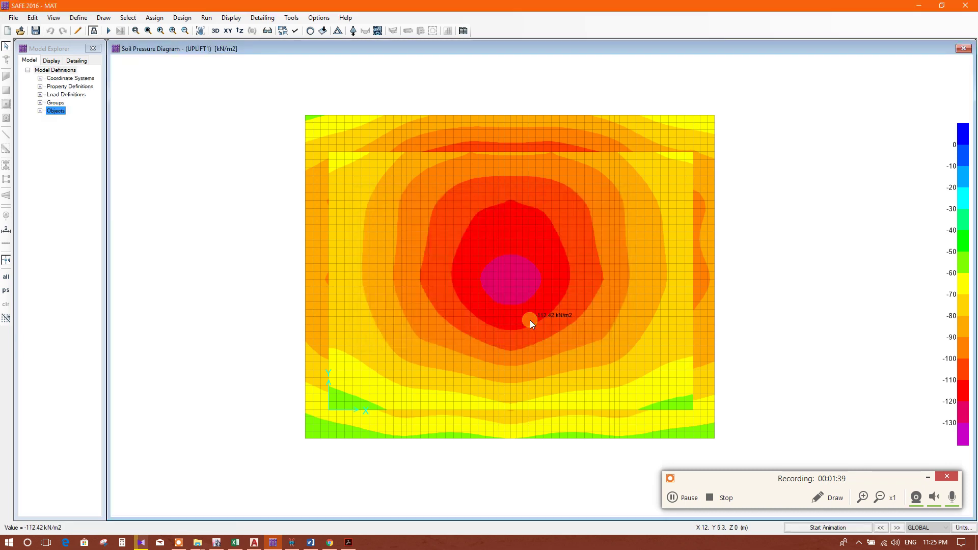
click(338, 31)
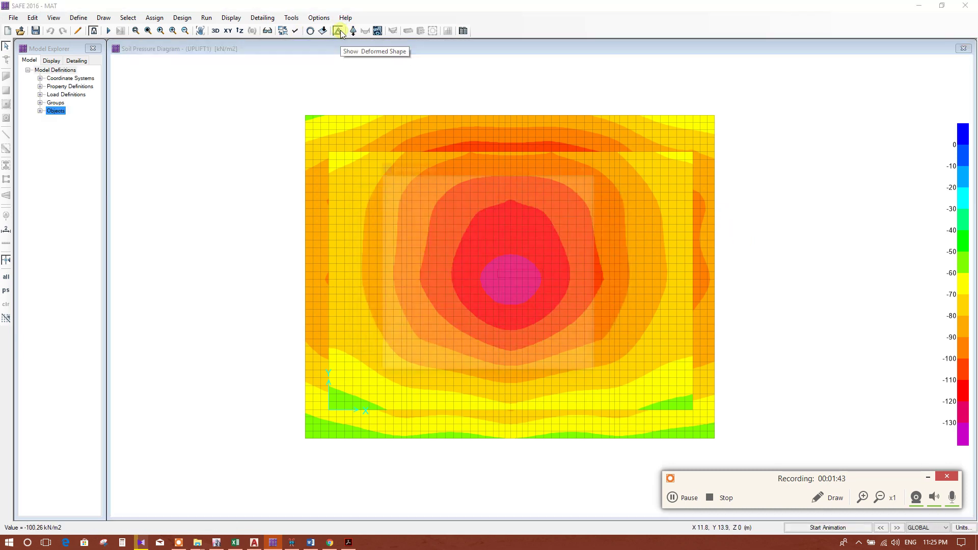
drag(480, 167, 529, 146)
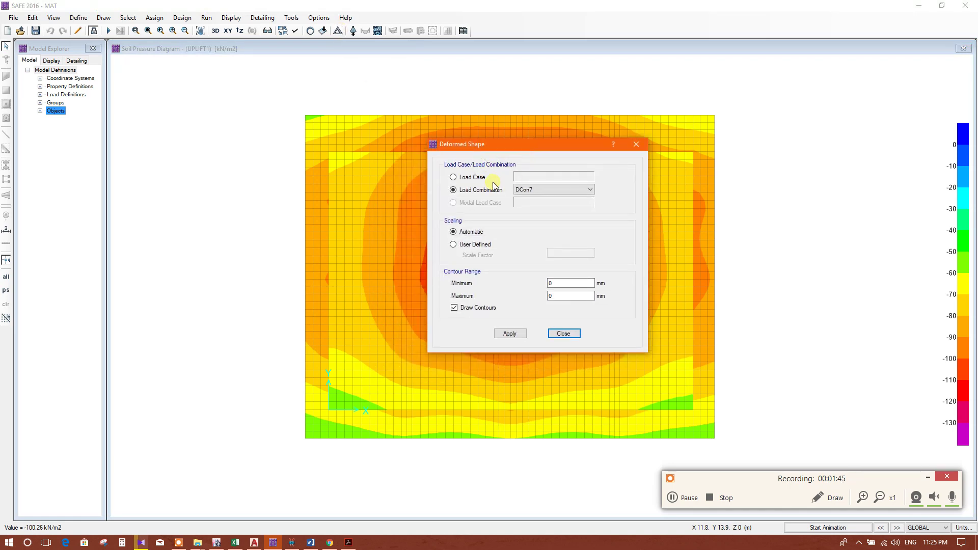
click(550, 190)
drag(592, 243, 588, 374)
click(560, 390)
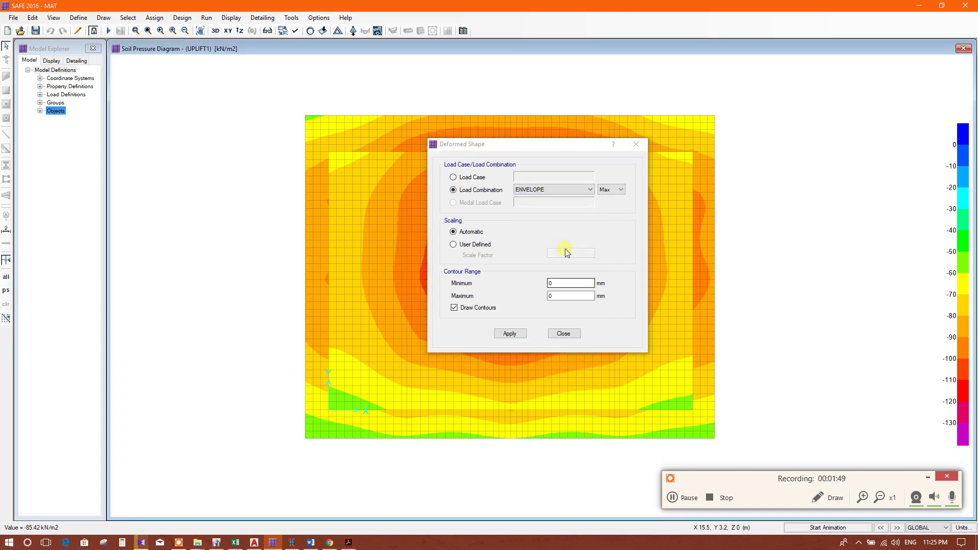
drag(585, 147, 816, 124)
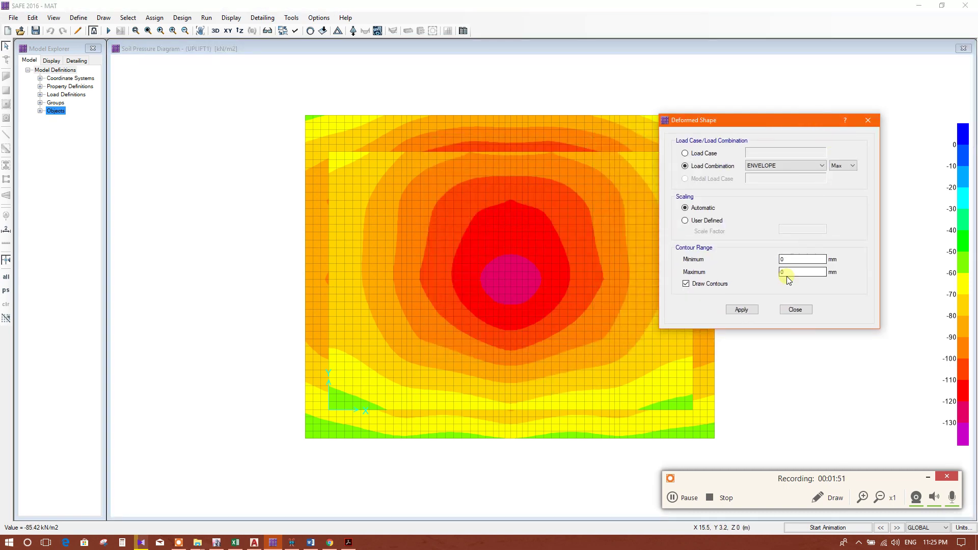
click(742, 310)
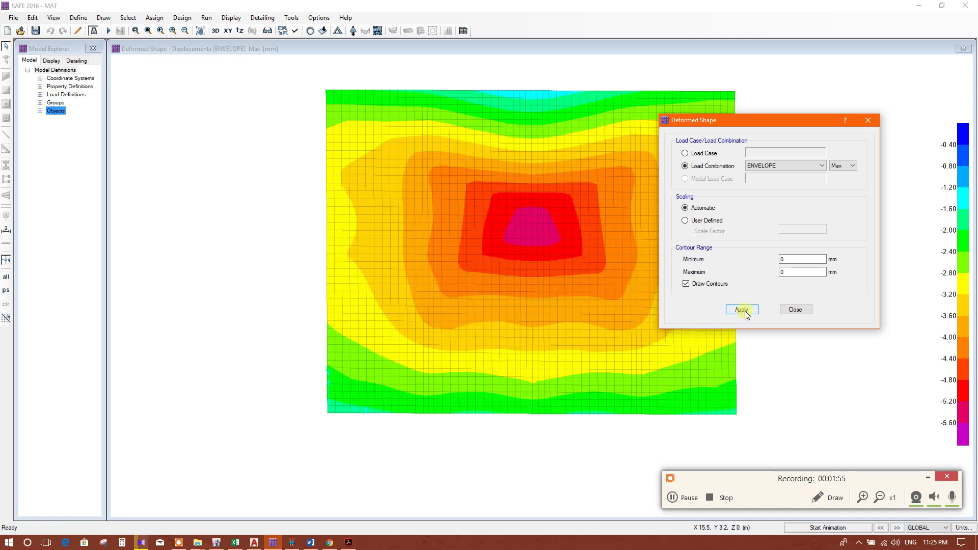
click(507, 247)
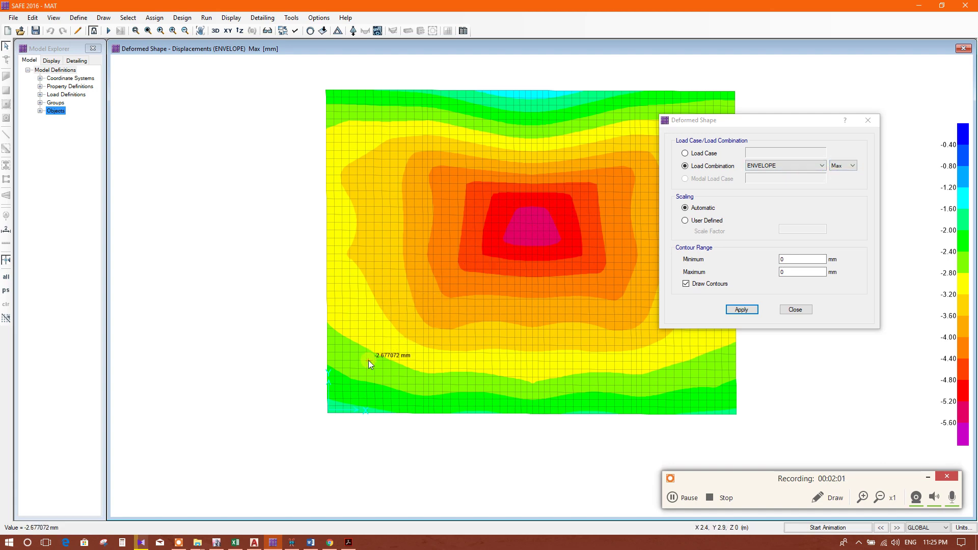
Switch the ENVELOPE deformed shape from Max to Min, showing about 1.0 to -12.0 mm.
click(773, 166)
click(773, 165)
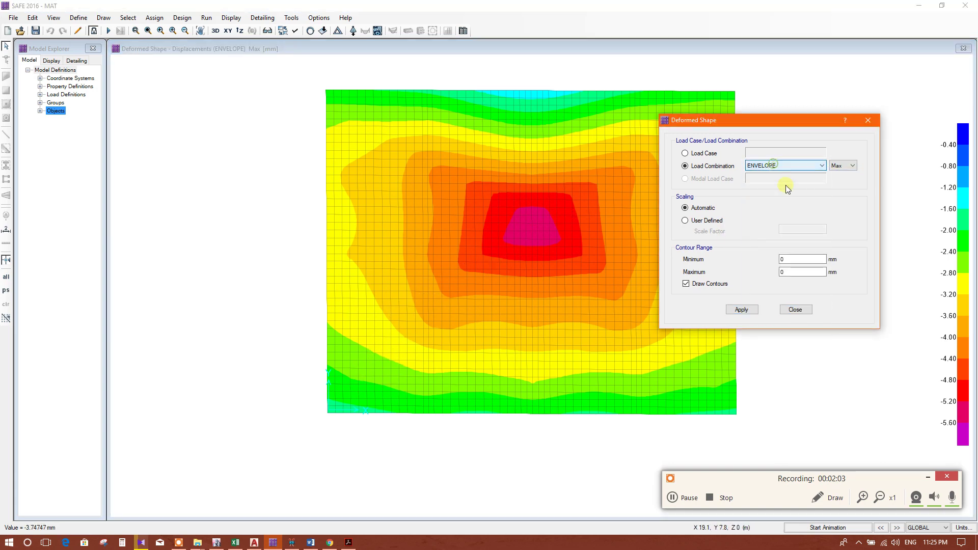
click(846, 165)
click(841, 181)
click(747, 308)
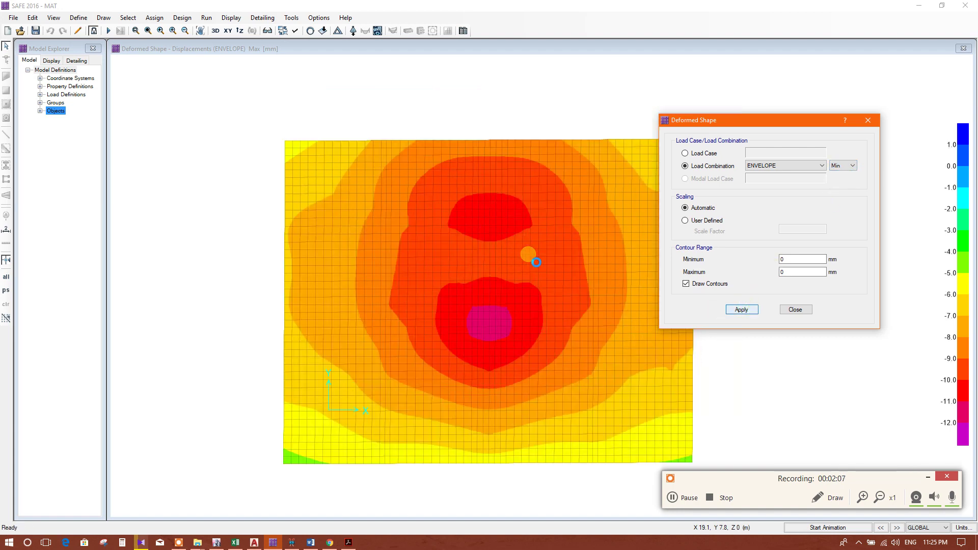
click(526, 255)
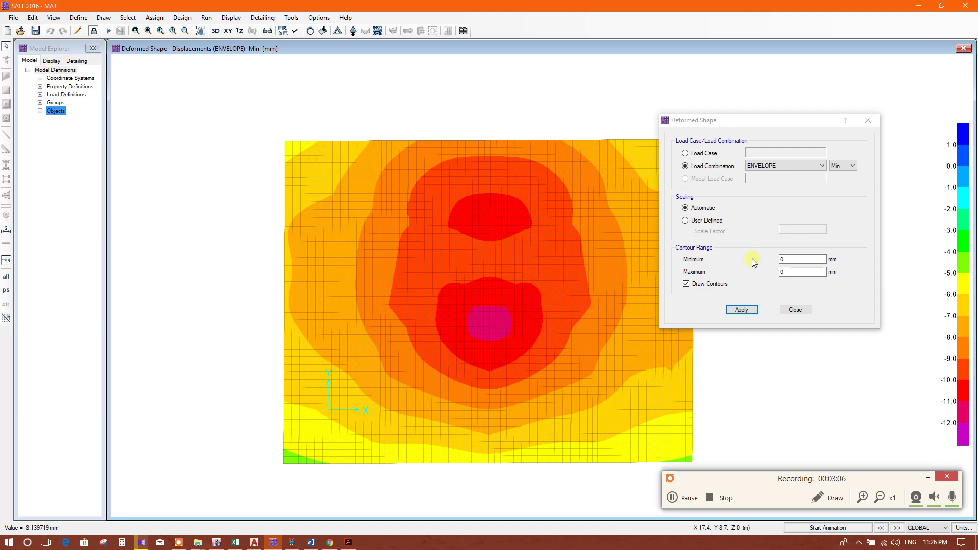
In Excel's Check Settlement Value sheet, review C4's allowable-settlement IF formula without changing it.
click(235, 542)
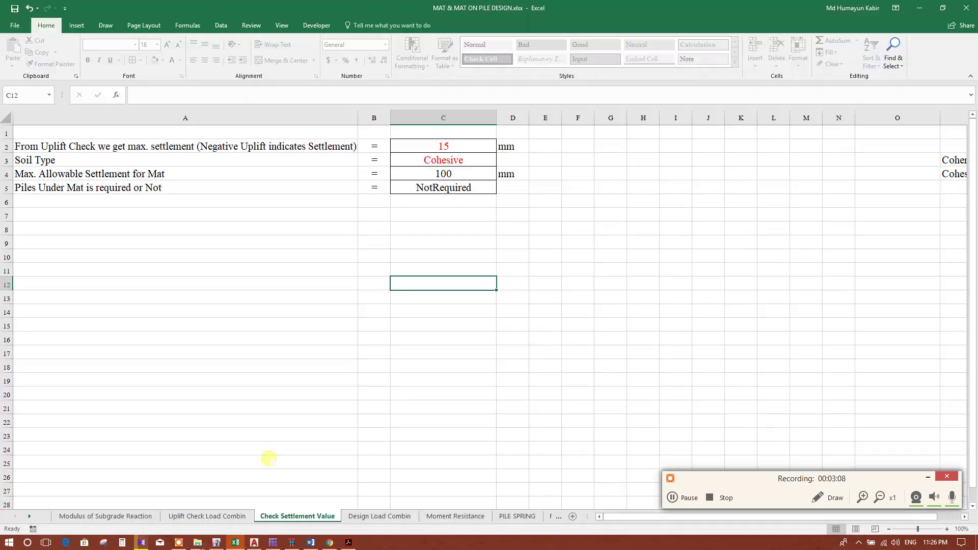
click(474, 170)
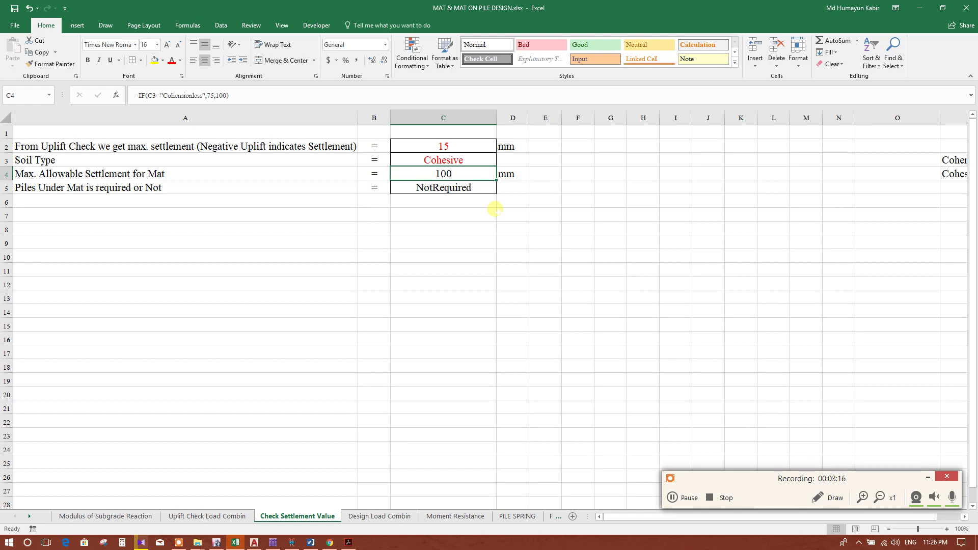
click(428, 213)
click(459, 175)
click(468, 215)
click(479, 171)
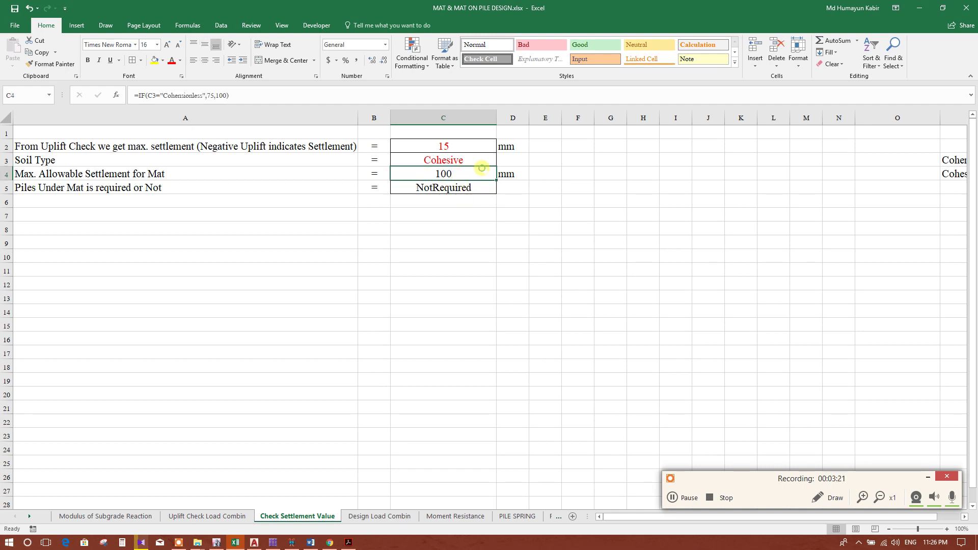
double_click(447, 174)
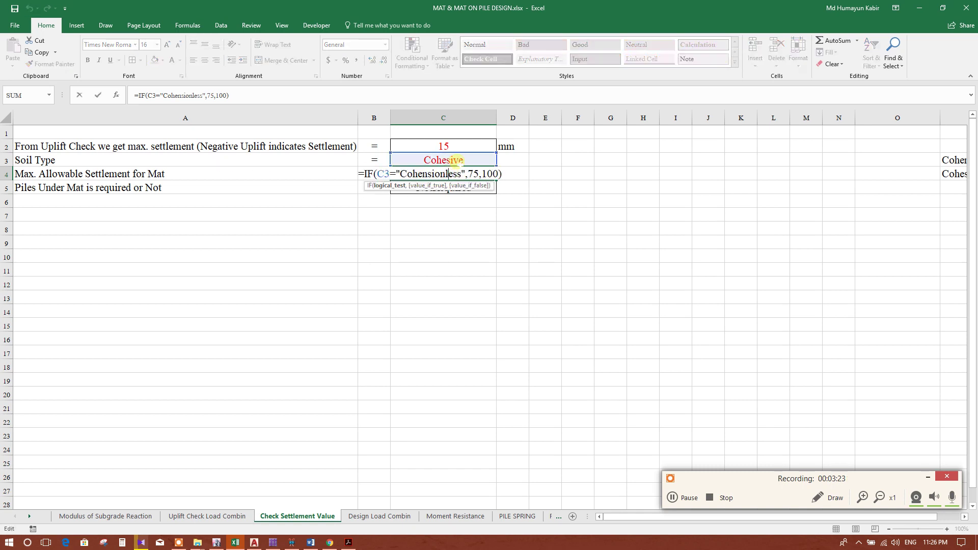
click(587, 218)
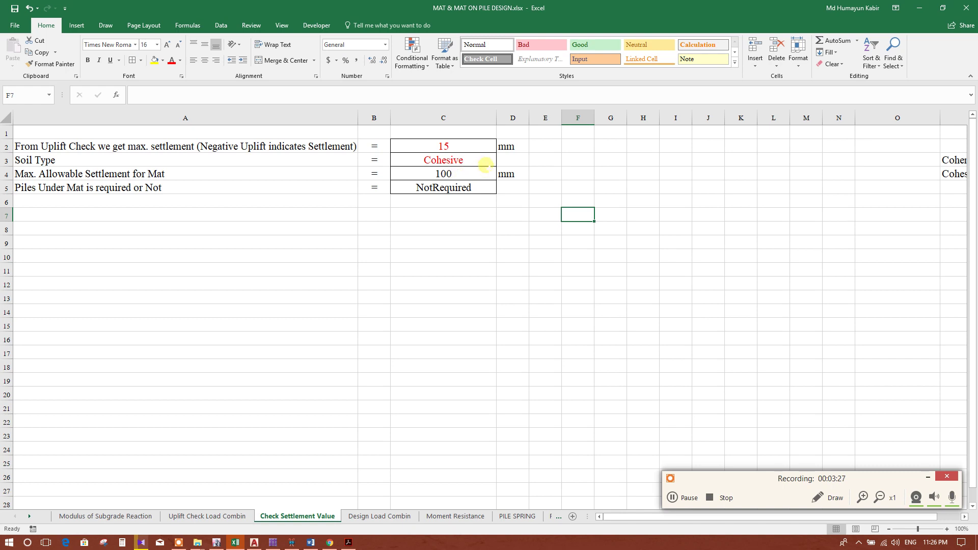
Set the C3 soil type to Cohensionless, dropping the allowable settlement to 75 mm.
click(469, 171)
click(490, 160)
click(501, 162)
click(443, 176)
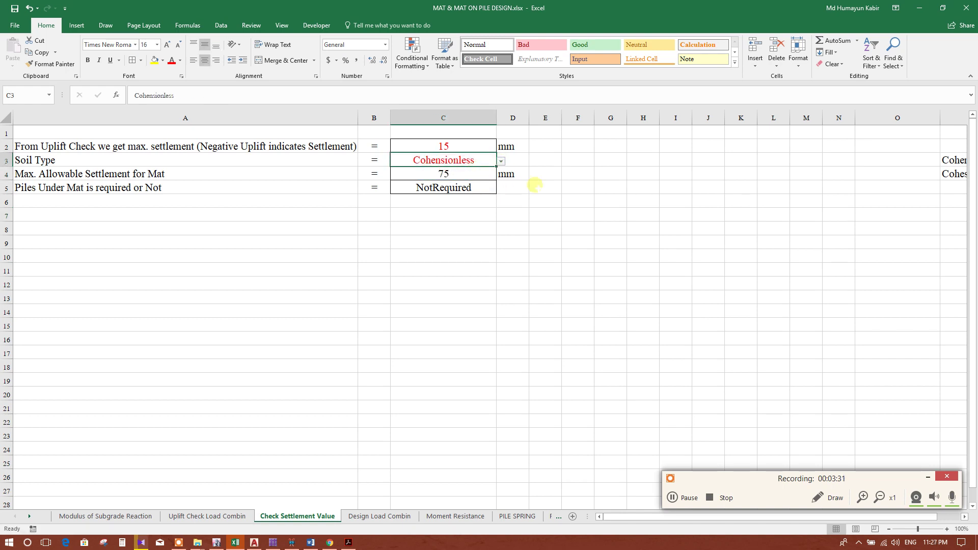
click(456, 177)
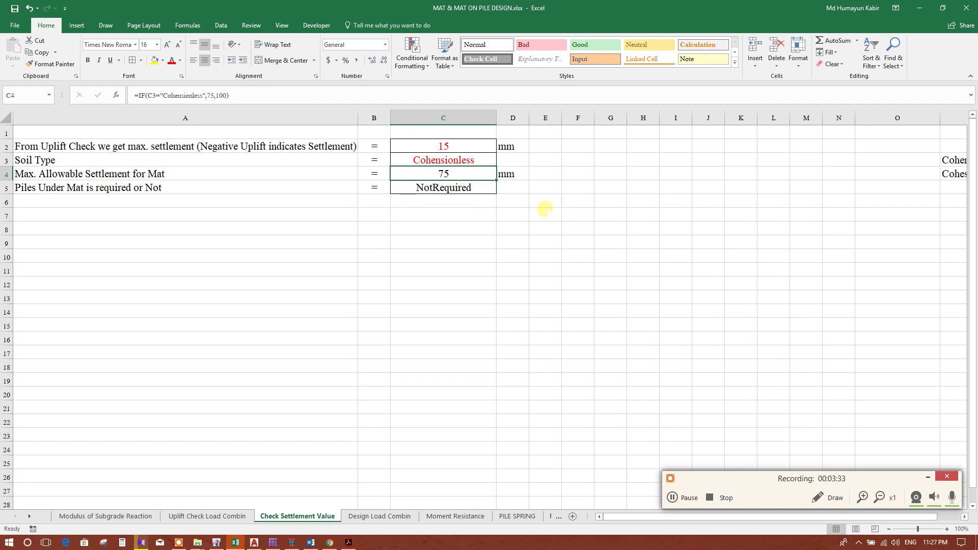
Review the C4 allowable-settlement and C5 pile-requirement formulas, with piles still NotRequired.
click(544, 210)
click(476, 182)
click(508, 213)
click(465, 174)
click(544, 230)
click(490, 228)
click(486, 174)
click(74, 189)
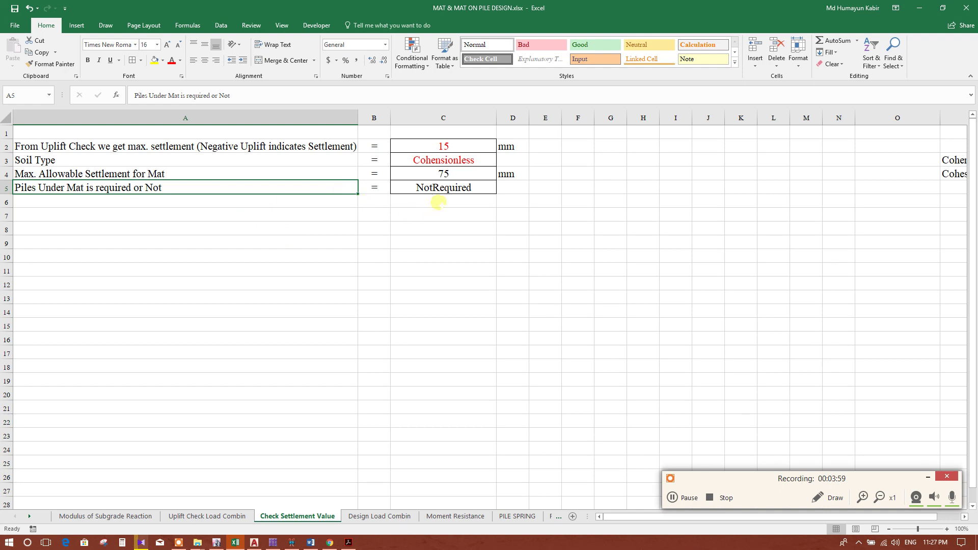
Choose Cohesive in C3's soil-type list, restoring the 100 mm allowable settlement.
click(461, 176)
click(482, 160)
click(501, 161)
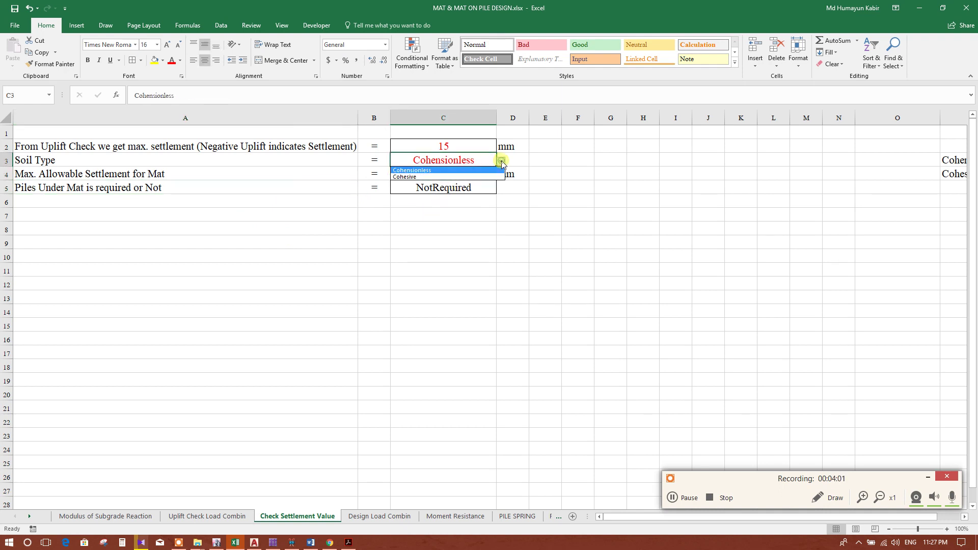
click(465, 177)
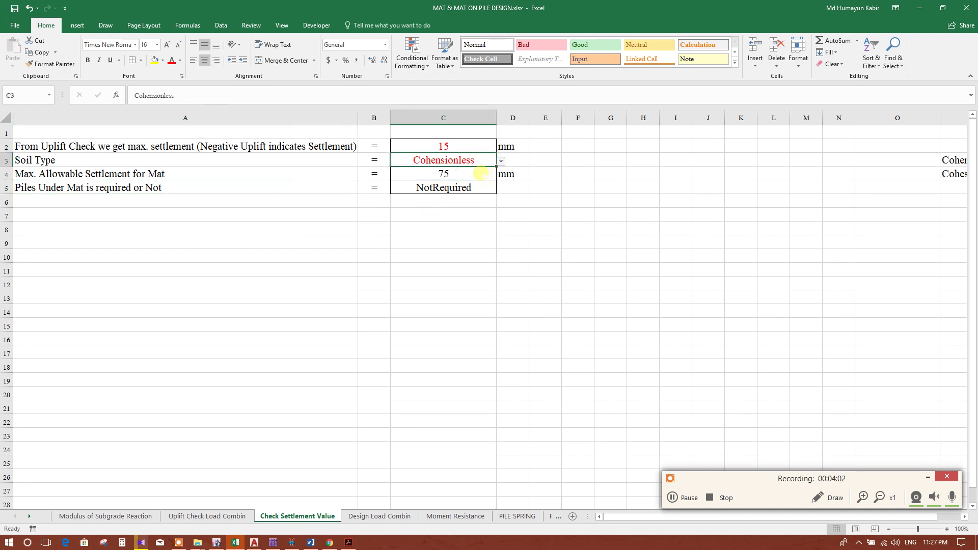
click(547, 177)
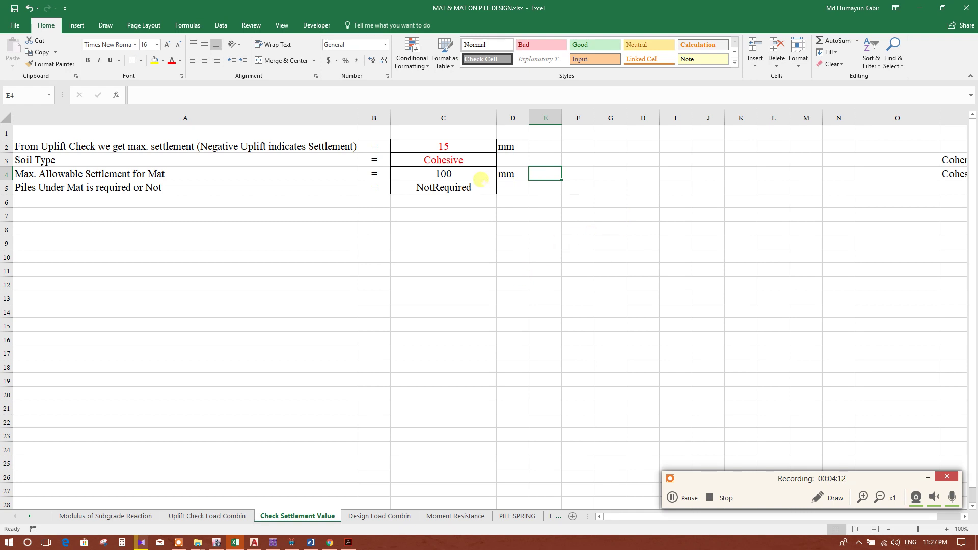
Finish the Excel check, then return to SAFE and close the Deformed Shape settings.
click(578, 256)
click(471, 265)
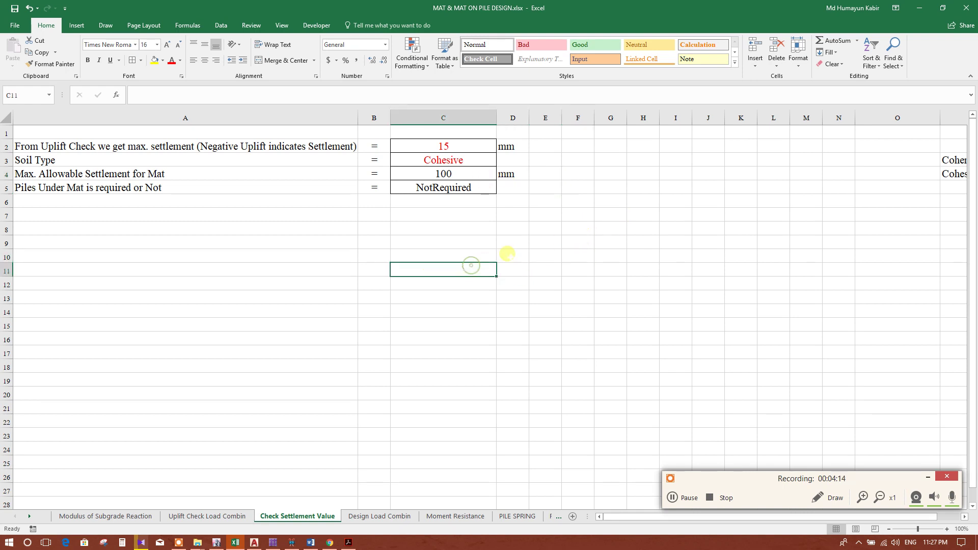
scroll(563, 252, down, 1)
scroll(564, 253, up, 1)
click(557, 228)
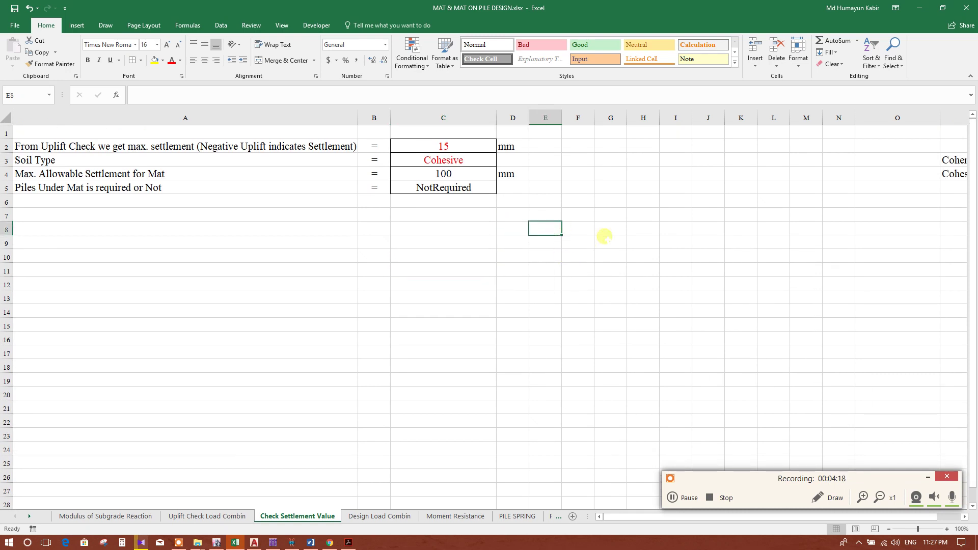
click(558, 202)
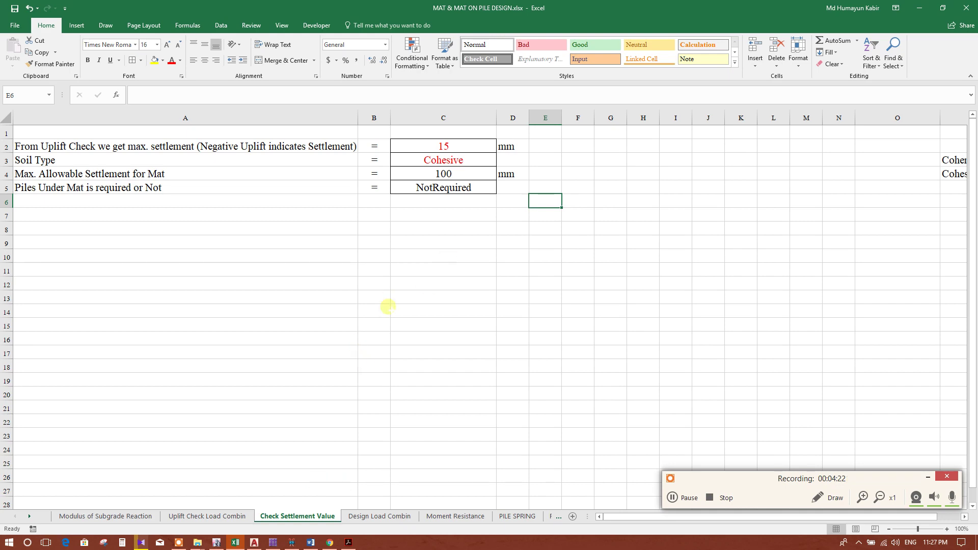
click(273, 542)
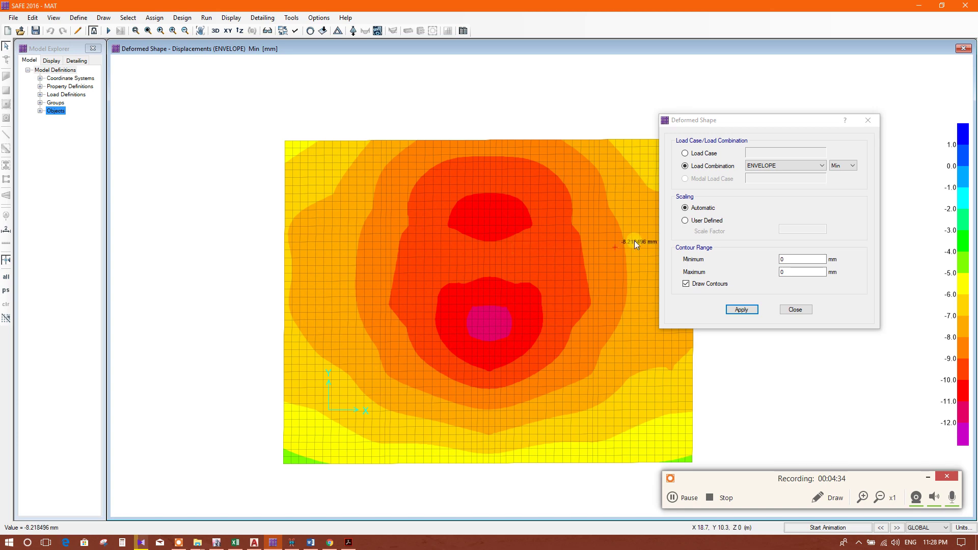
click(794, 311)
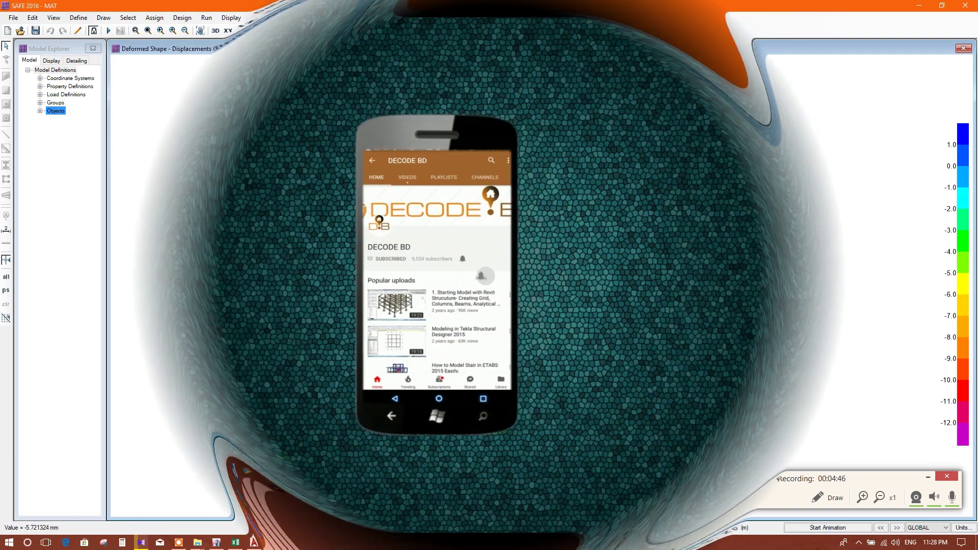